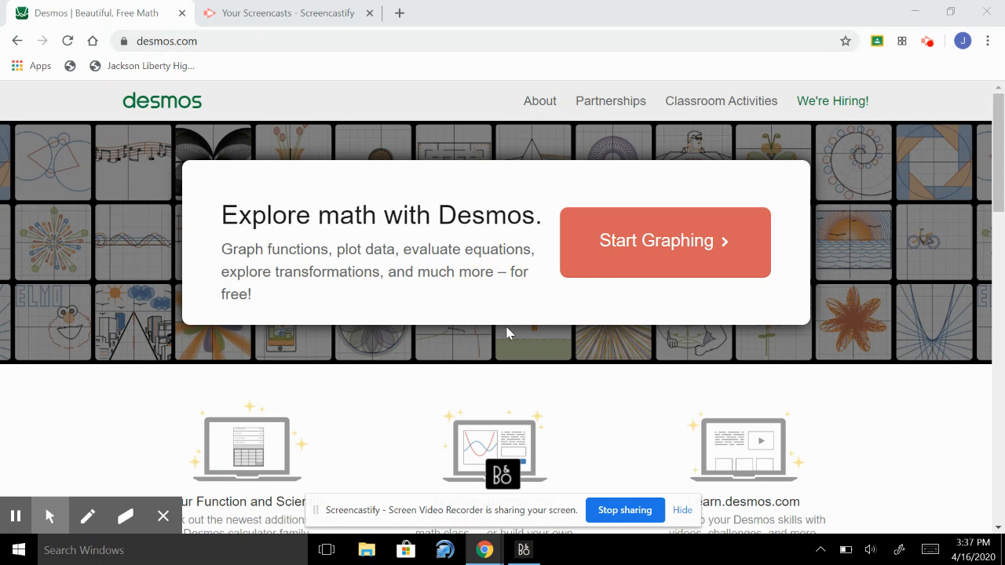
Open the graphing calculator and zoom the graph out so the x-axis spans -20 to 20
left_click(679, 245)
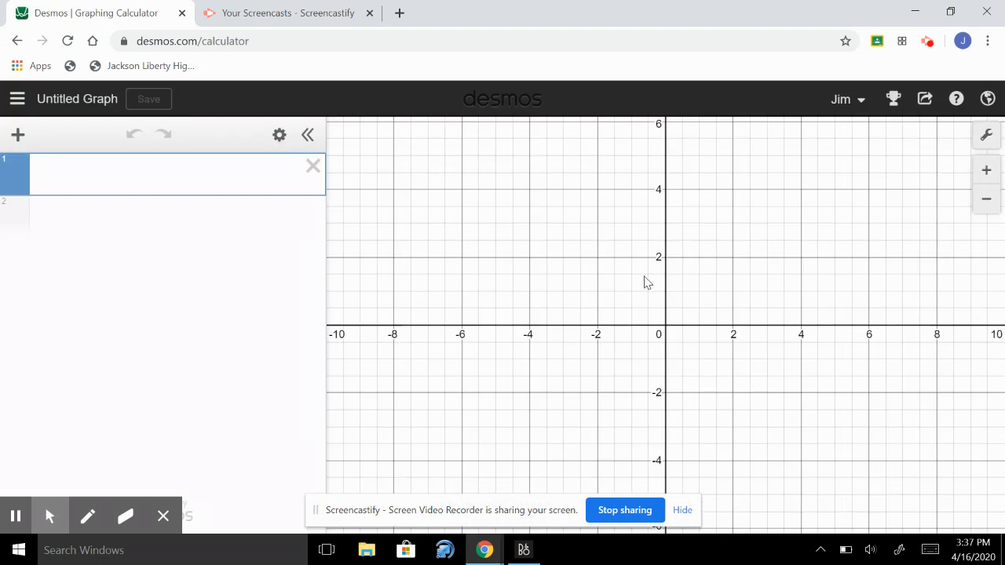
left_click(986, 209)
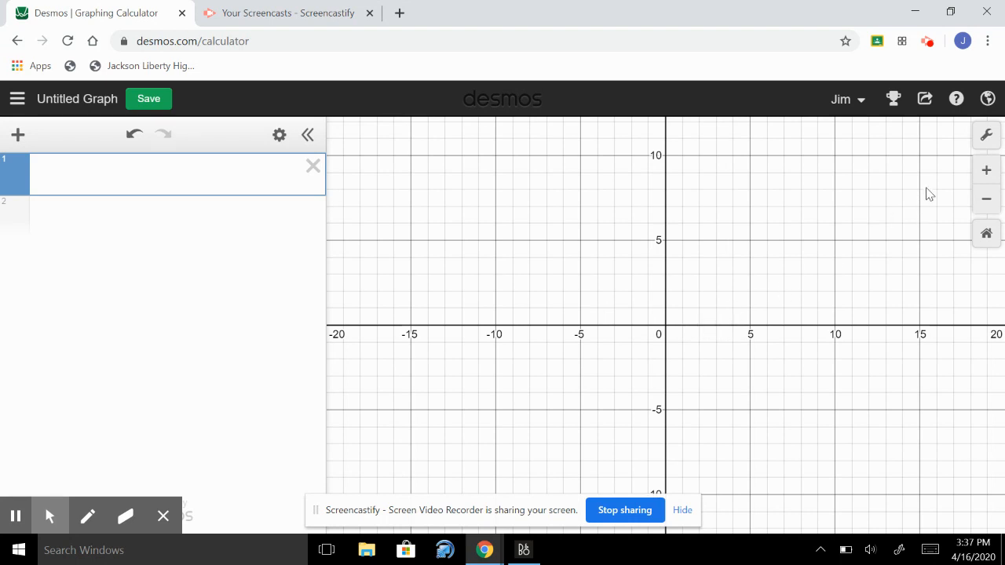
left_click(987, 202)
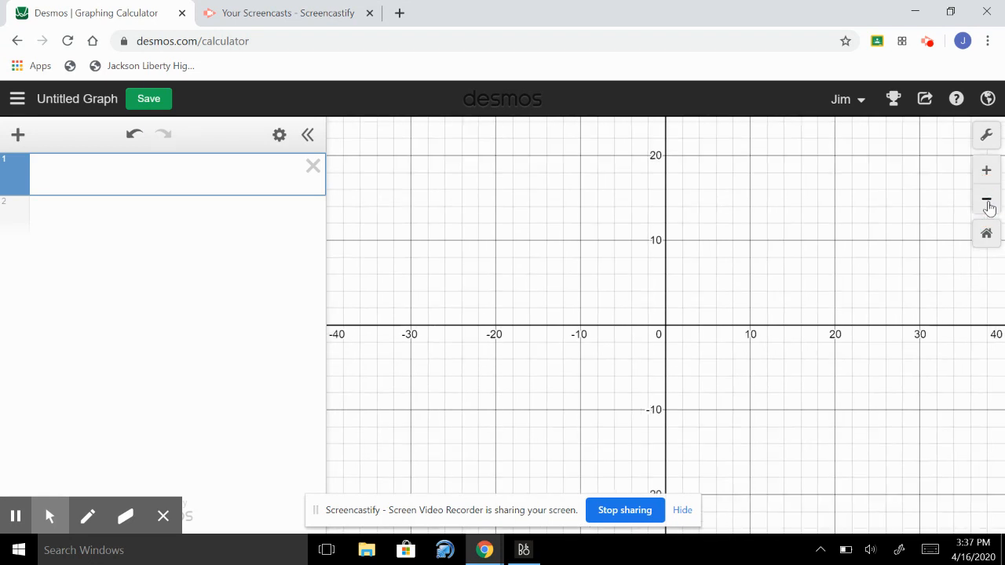
left_click(986, 170)
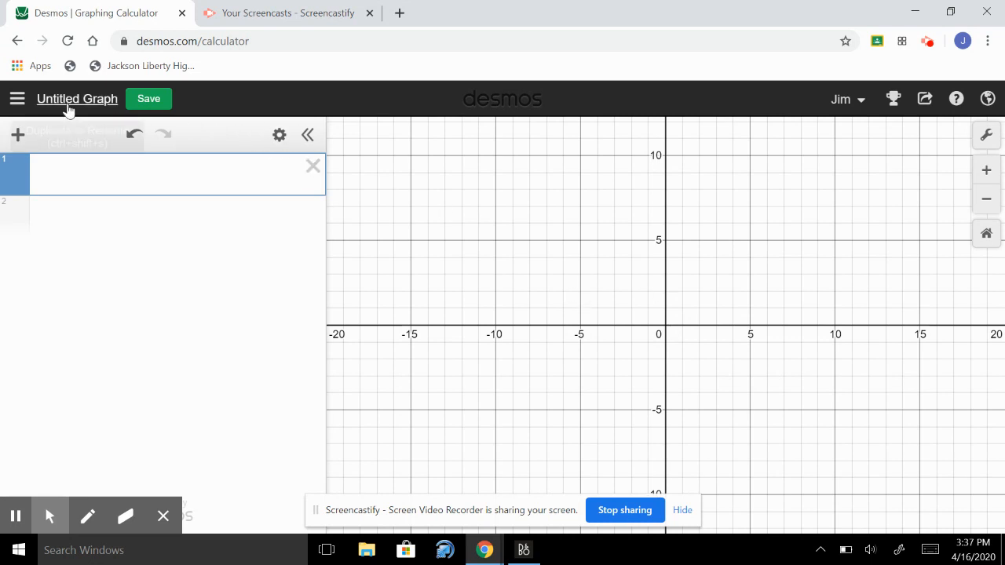
Save the untitled graph with the author's title and surname as its title
left_click(71, 100)
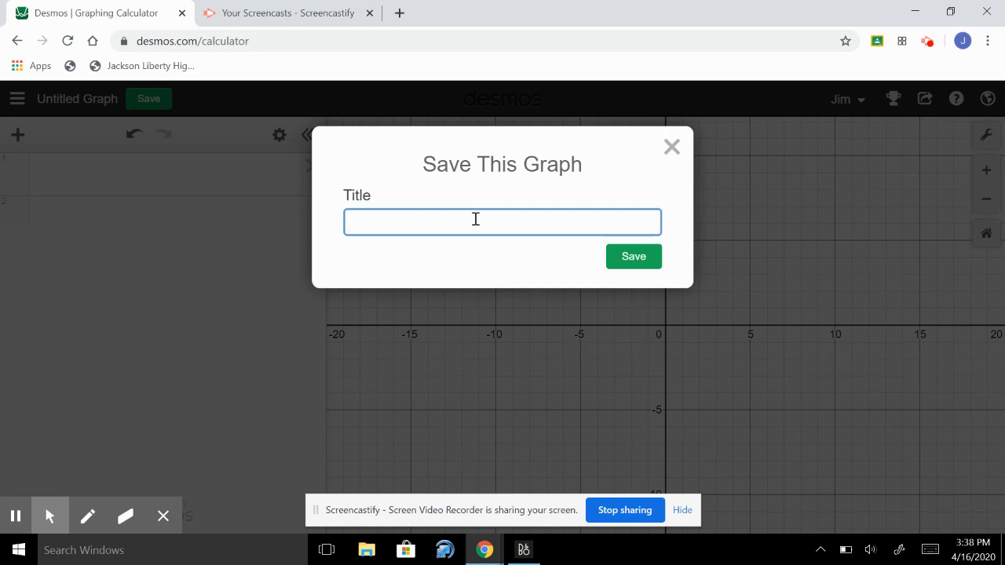
type("Rankin")
key("Return")
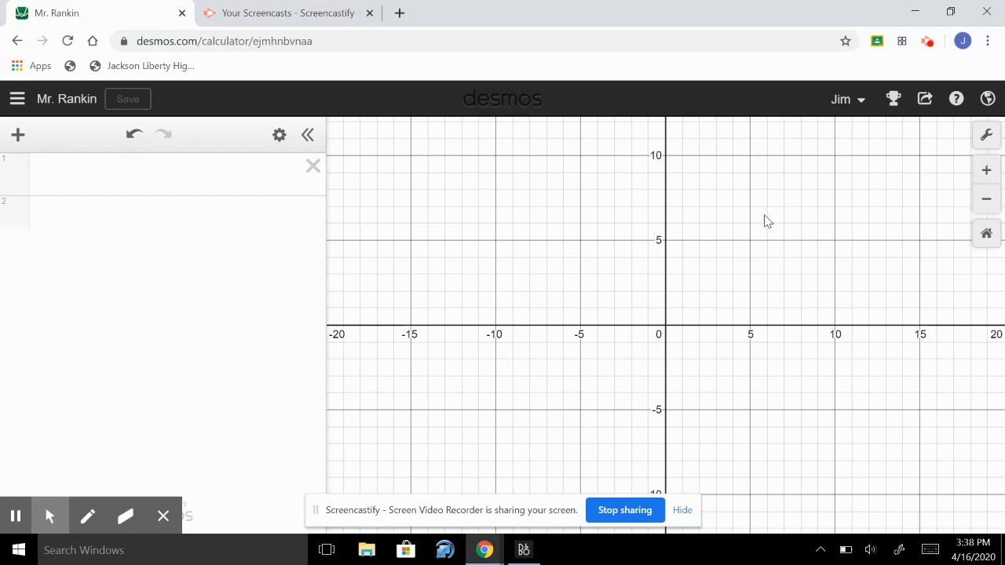
Plot the point (-2,3) in the first expression and show its coordinates on the graph
left_click(203, 174)
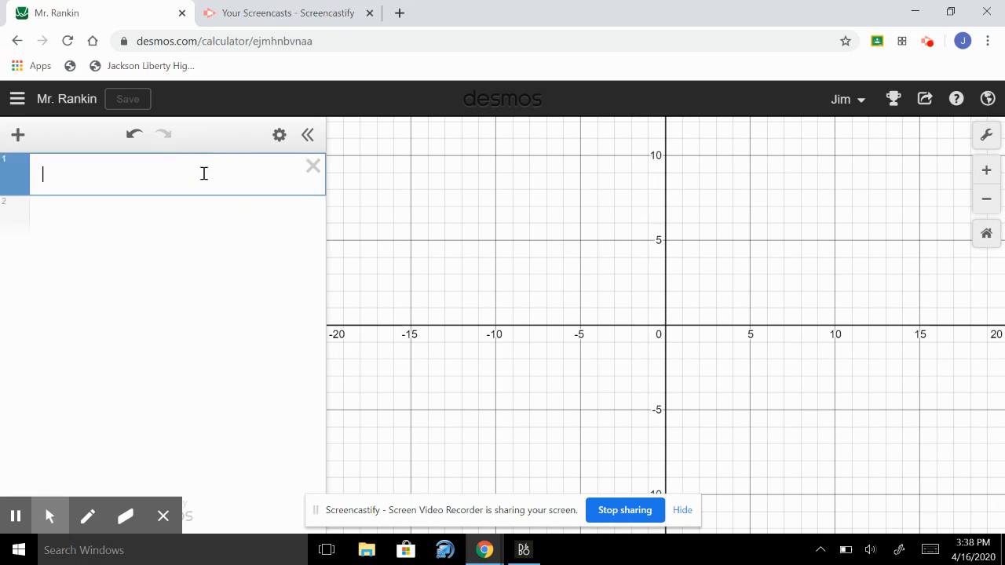
type("(-2")
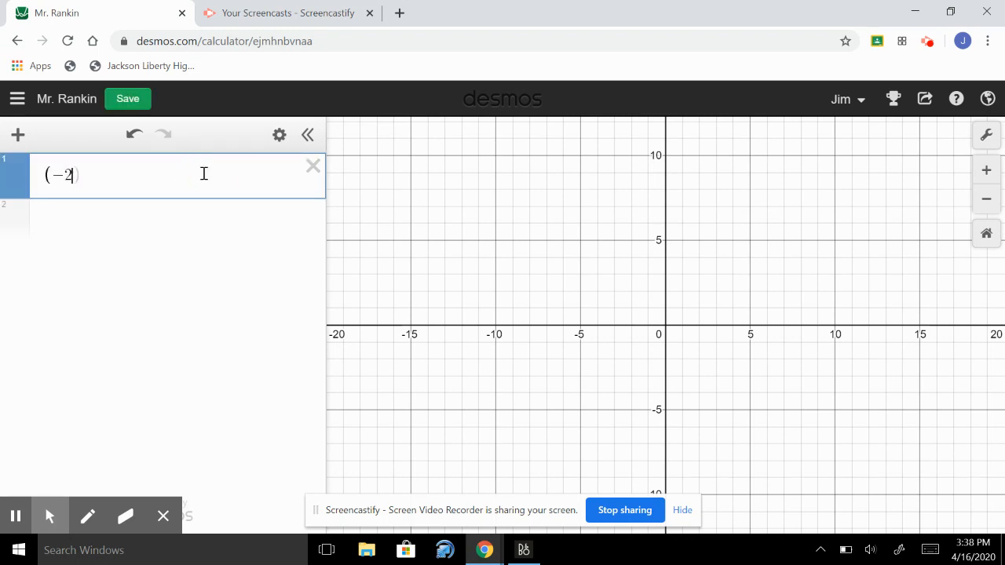
type(",3)")
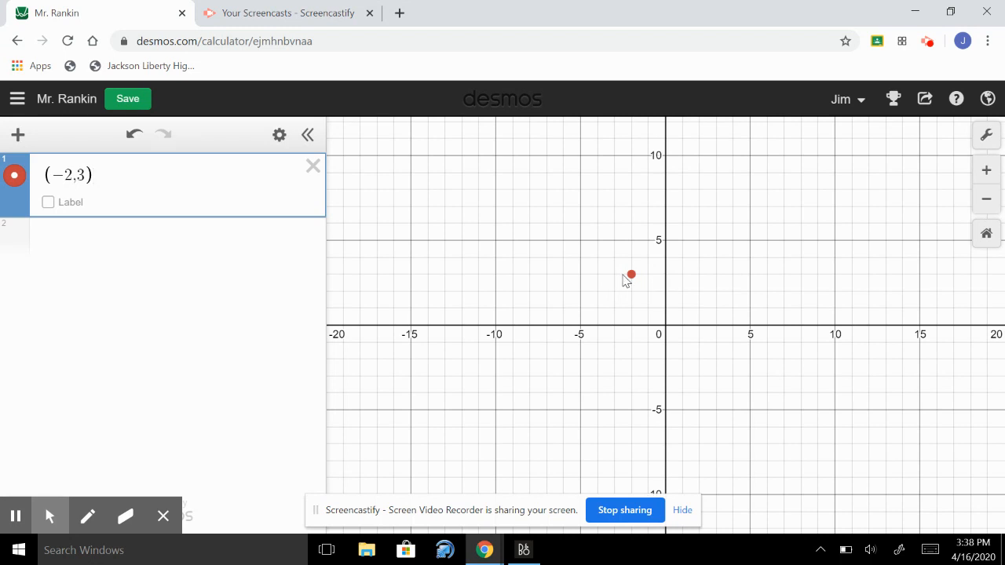
left_click(632, 276)
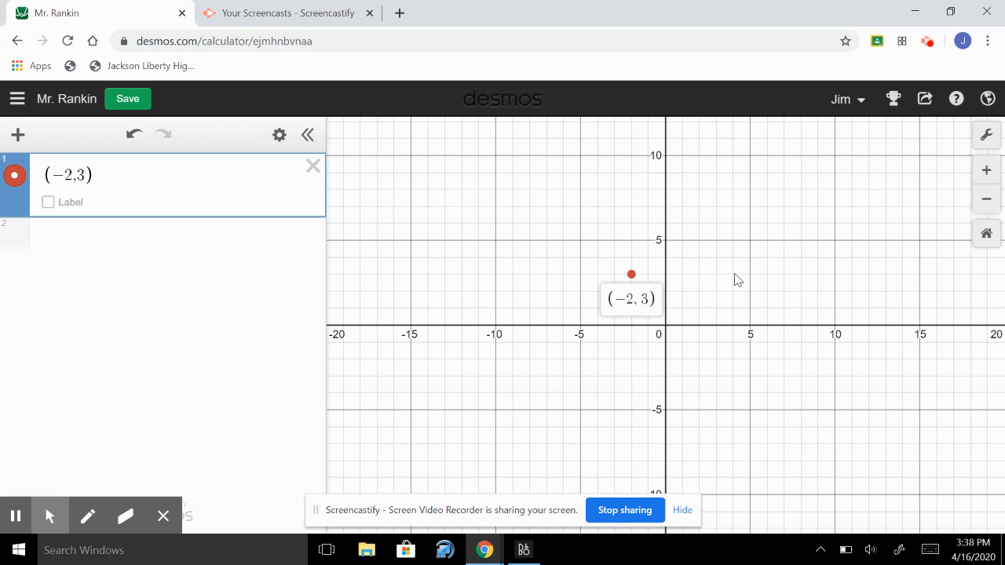
Convert the (-2,3) expression into a table
left_click(182, 174)
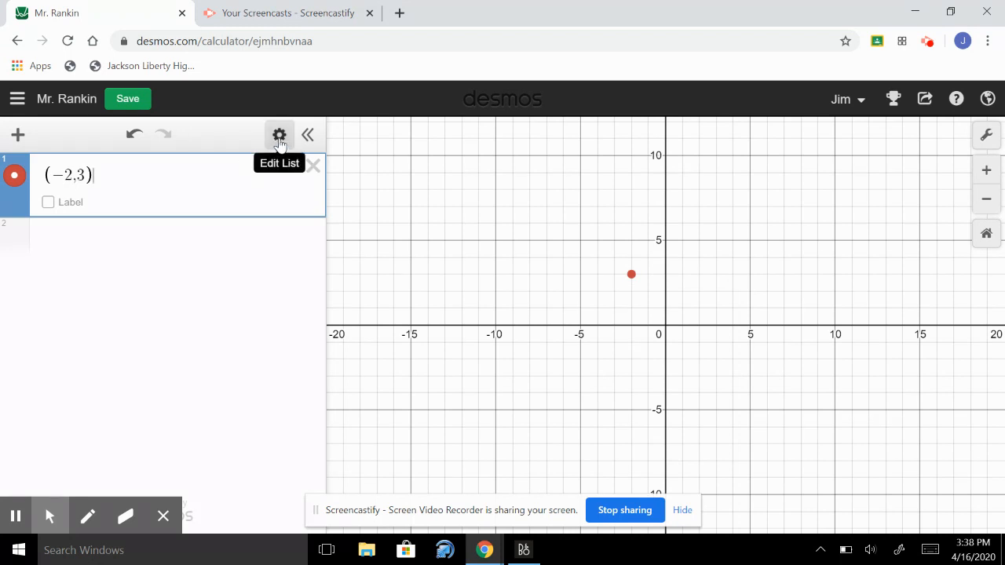
left_click(280, 138)
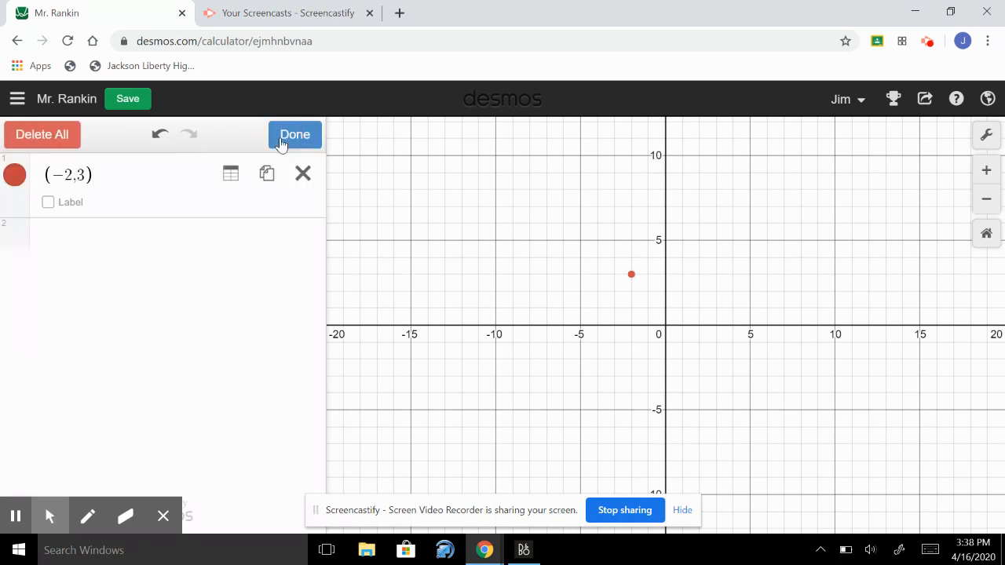
left_click(235, 182)
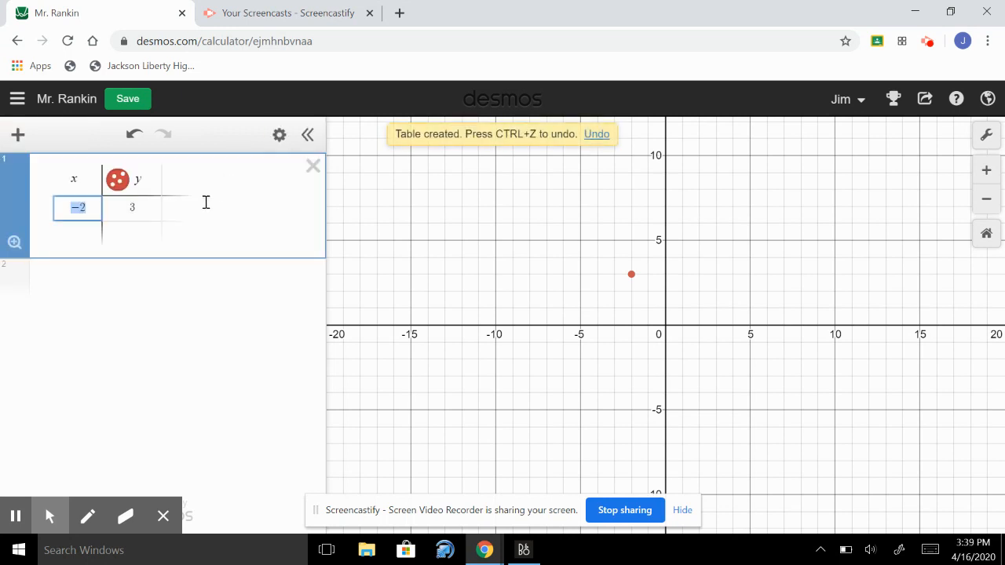
Add the points (4, 3) and (8, 3) to the first table
left_click(88, 232)
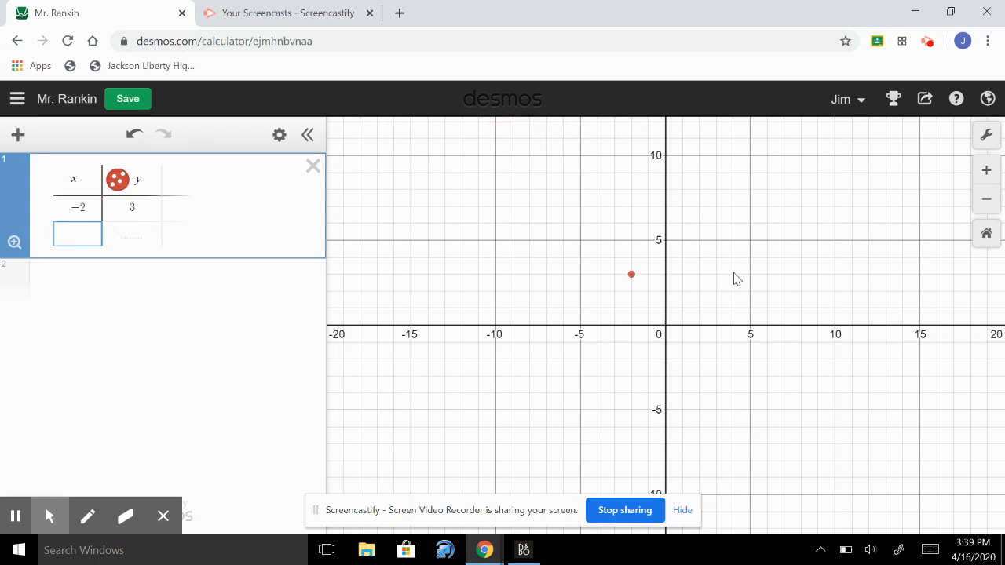
type("4")
key("Tab")
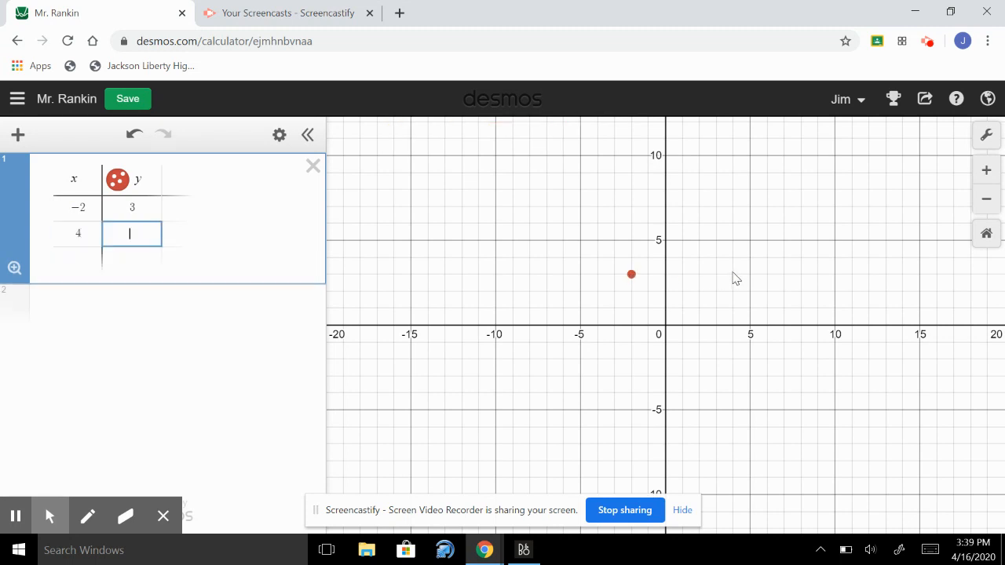
key("Return")
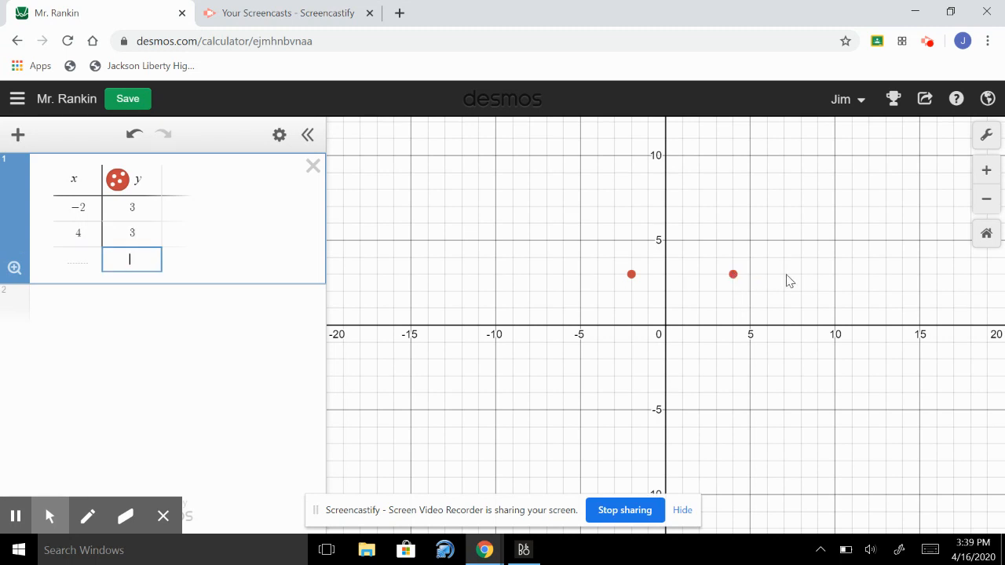
key("Left")
type("8")
key("Tab")
type("3")
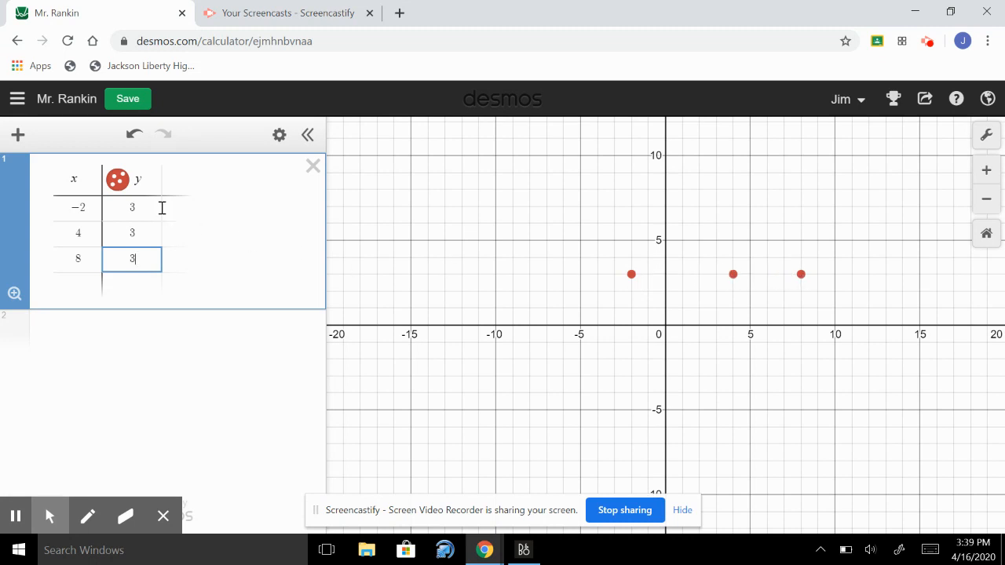
Connect the first table's points with lines, trying the dashed and dotted styles before choosing solid
left_click(117, 182)
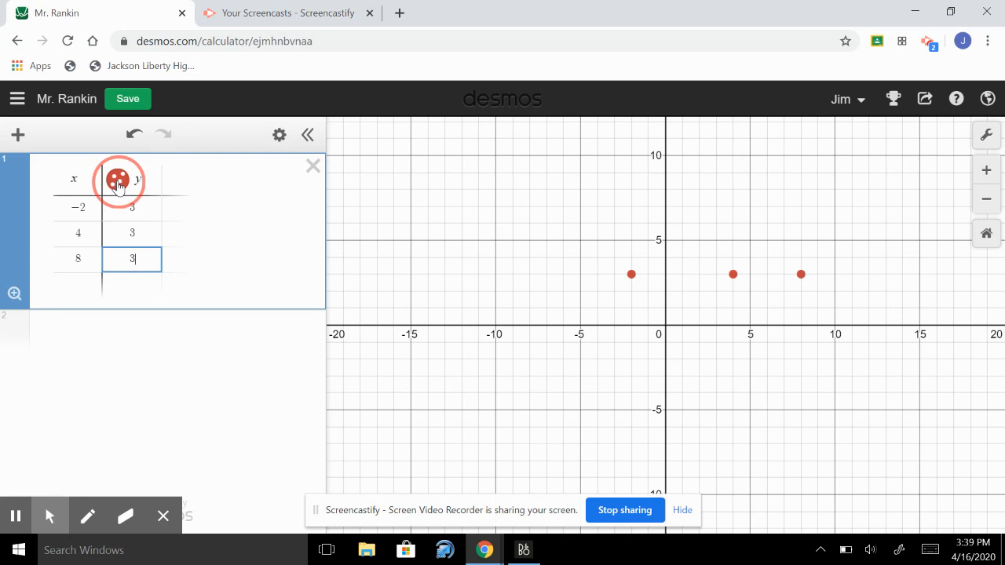
left_click(118, 182)
left_click(119, 183)
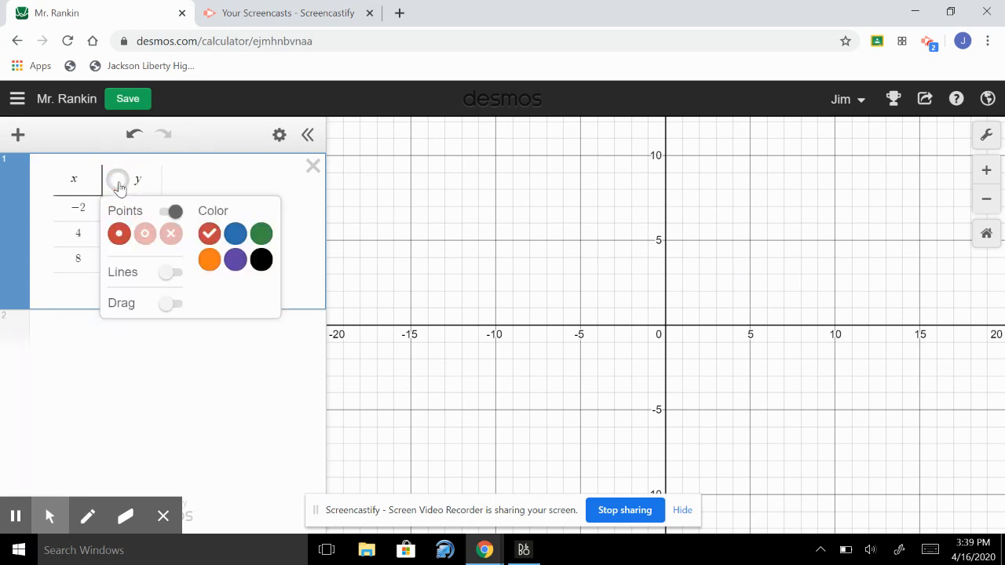
left_click(176, 275)
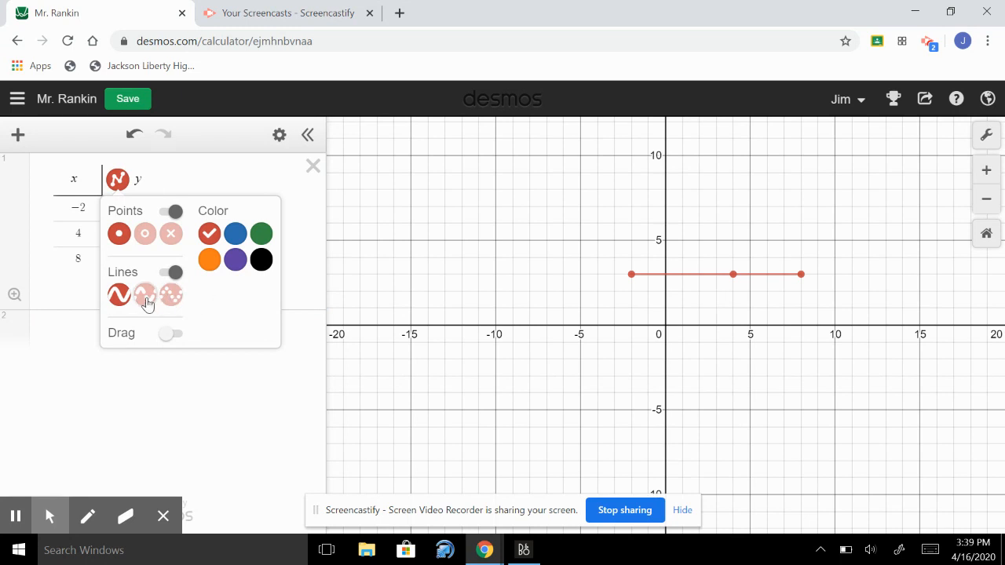
left_click(146, 296)
left_click(175, 297)
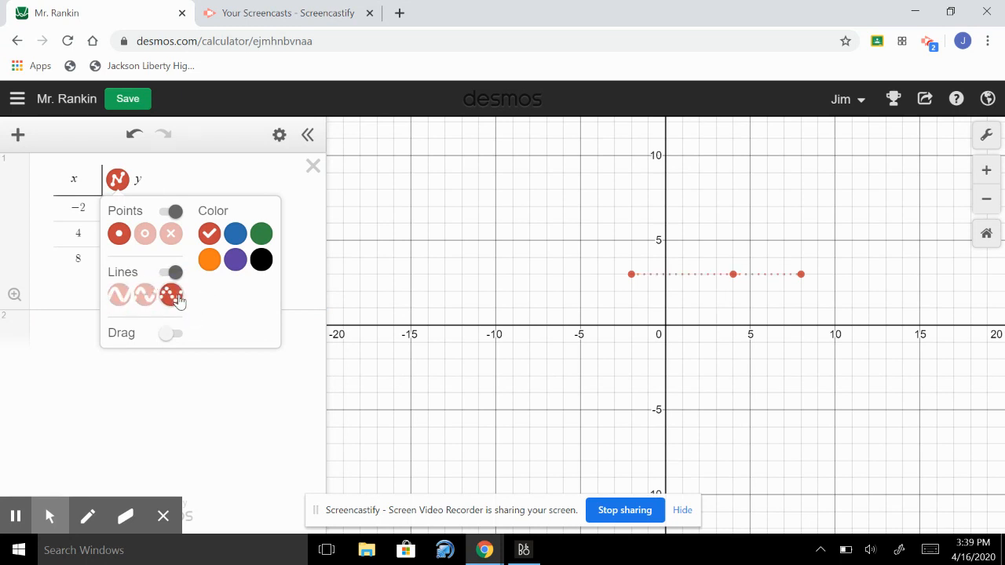
left_click(119, 296)
Try purple and black for the first table's points and line, and settle on green
left_click(234, 264)
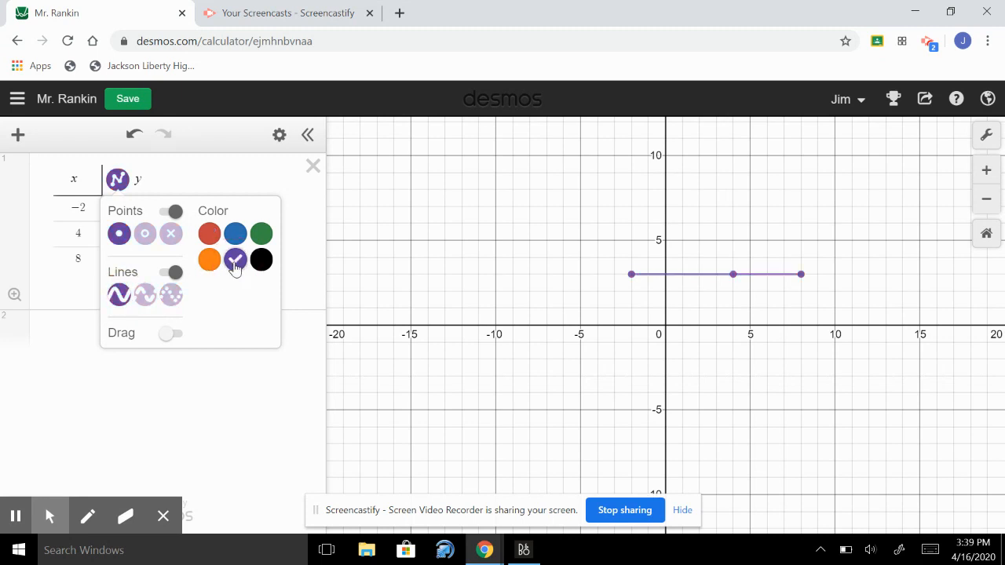
left_click(259, 266)
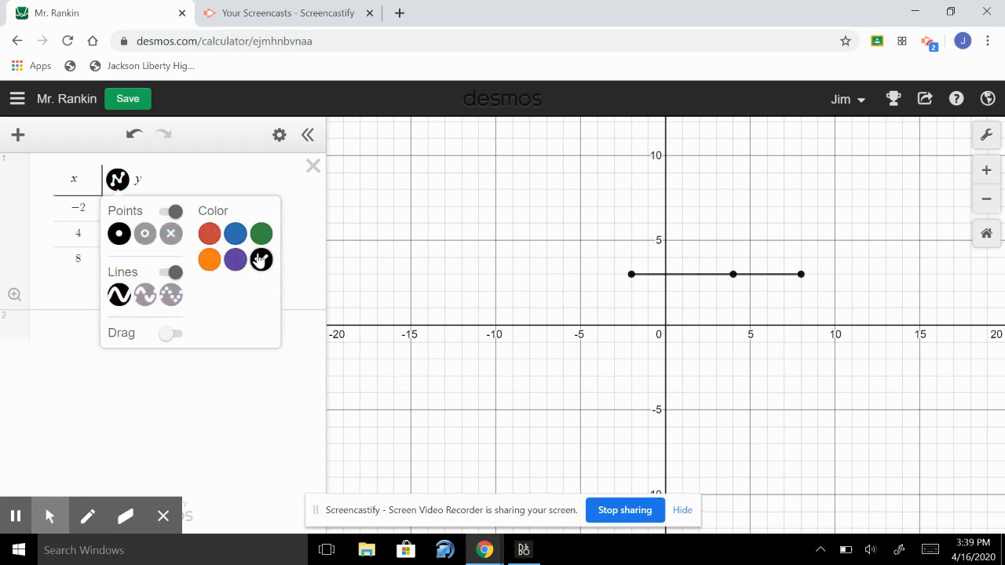
left_click(262, 239)
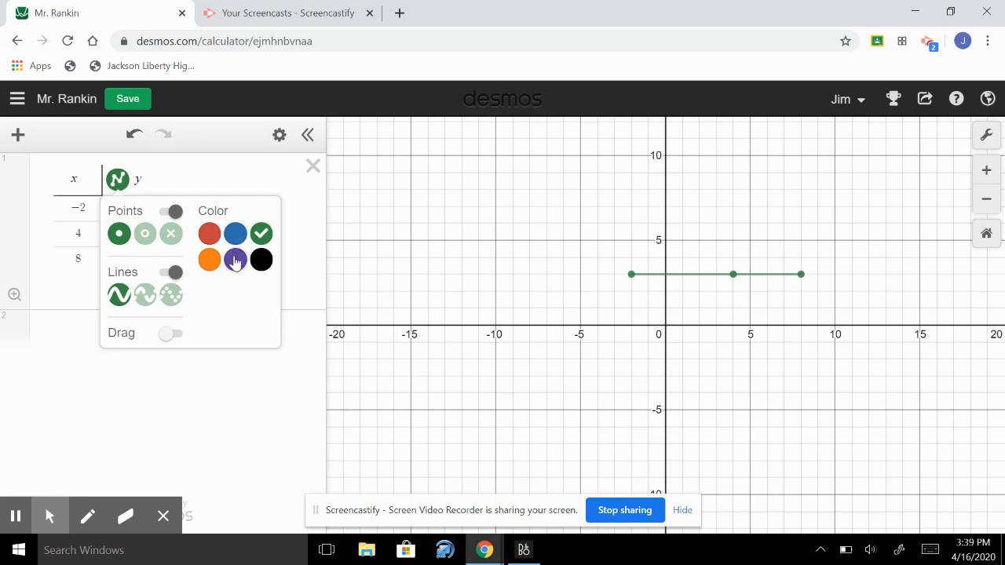
left_click(289, 239)
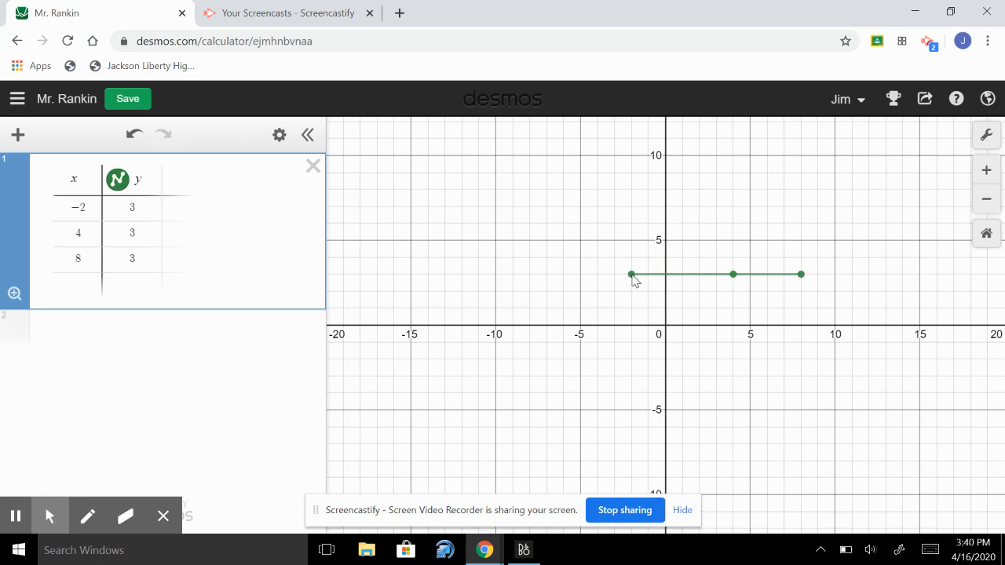
Plot the point (-2,3) in a second expression and convert it into a table
left_click(257, 333)
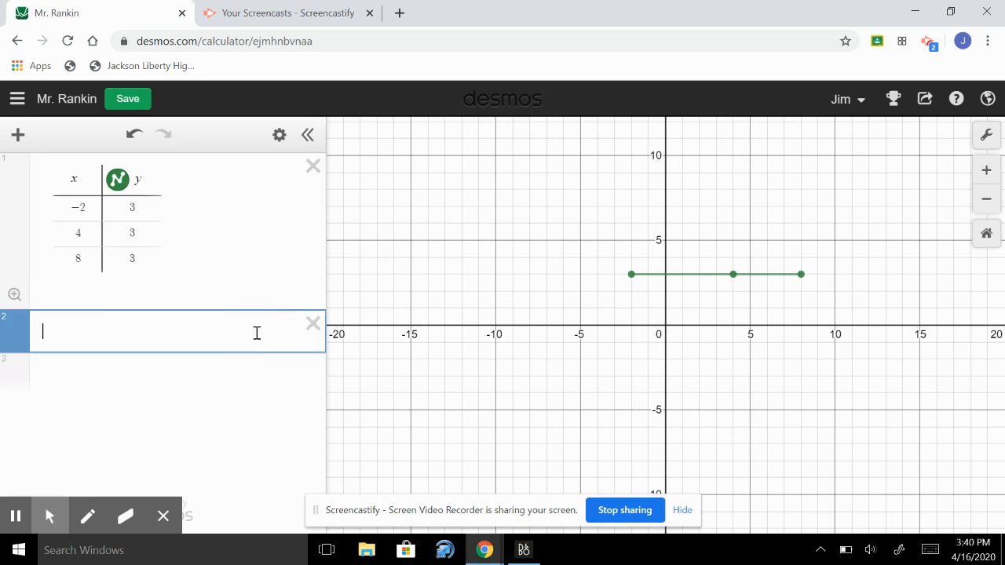
type("(-2,3)")
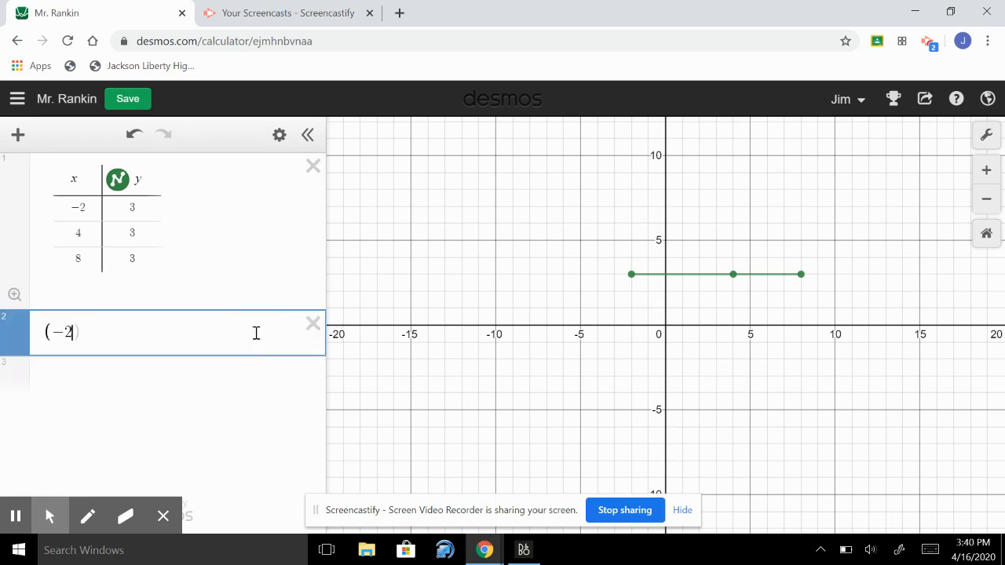
key("Return")
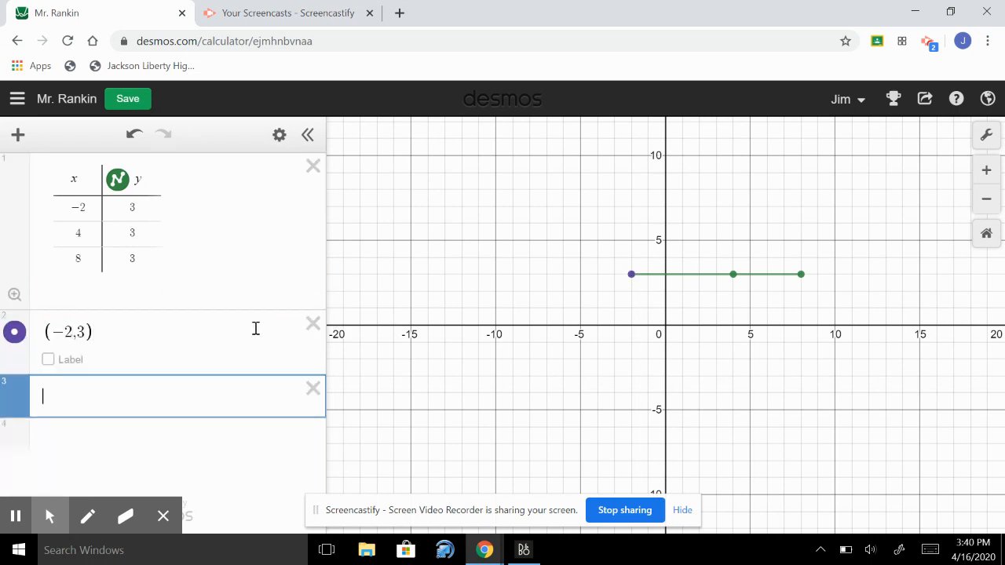
left_click(257, 333)
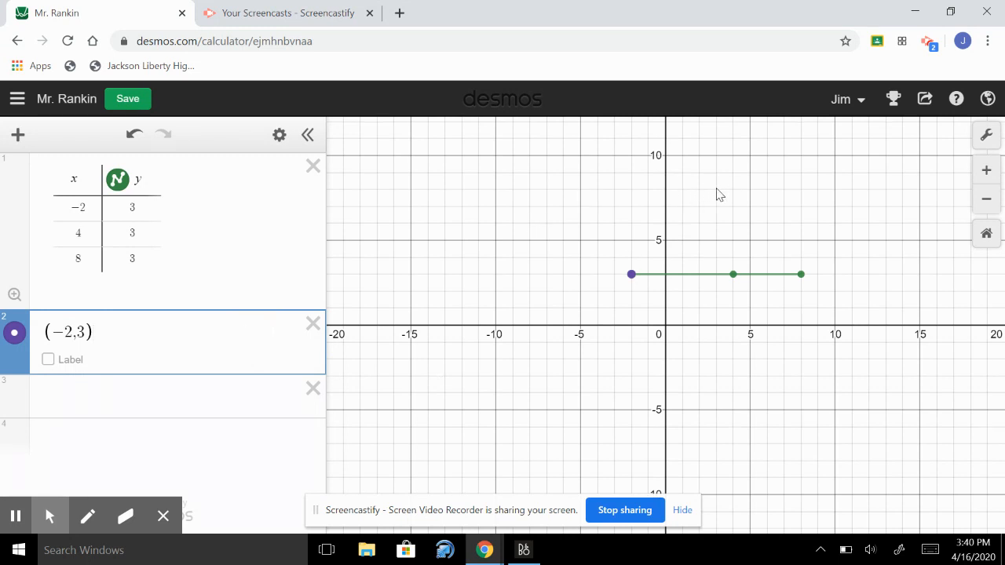
left_click(280, 134)
left_click(231, 331)
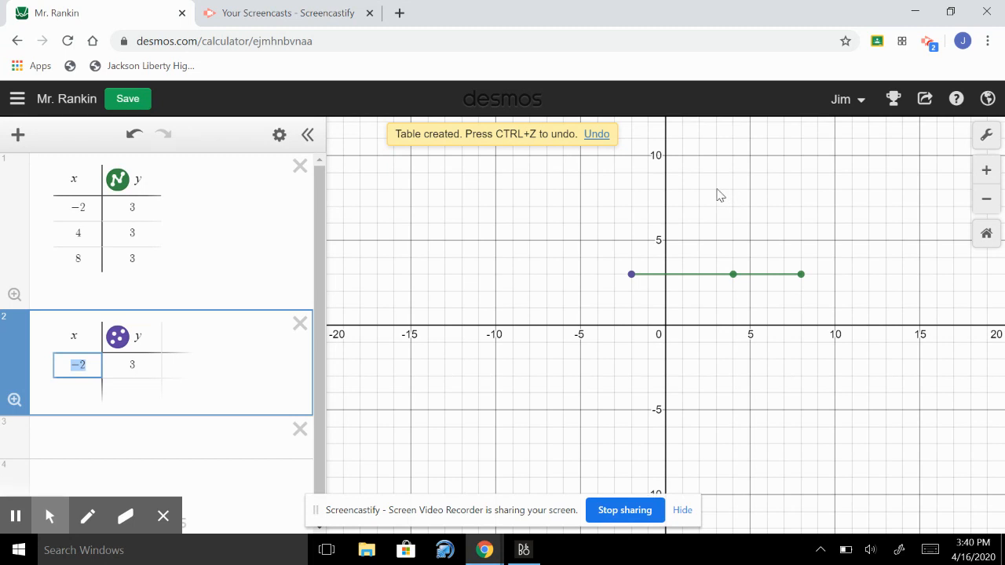
Add the point (3, 8) to the second table
key("Return")
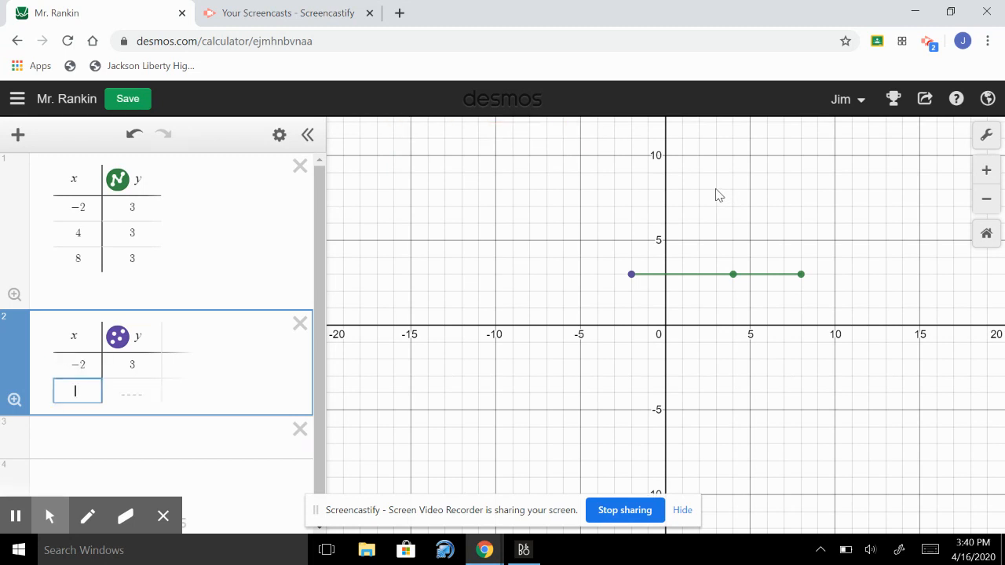
type("3")
key("Tab")
type("8")
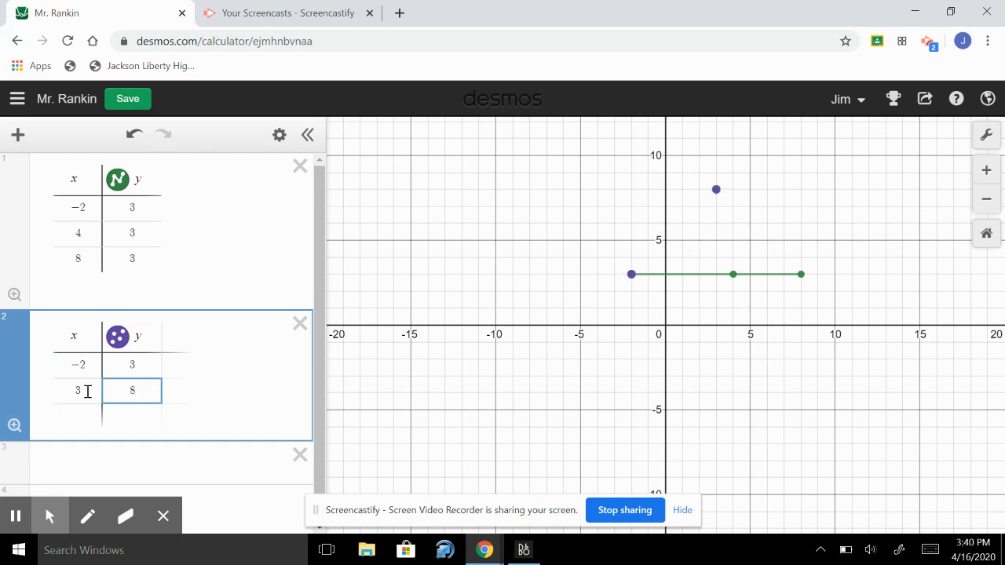
Connect the second table's points with a solid purple line
left_click(117, 339)
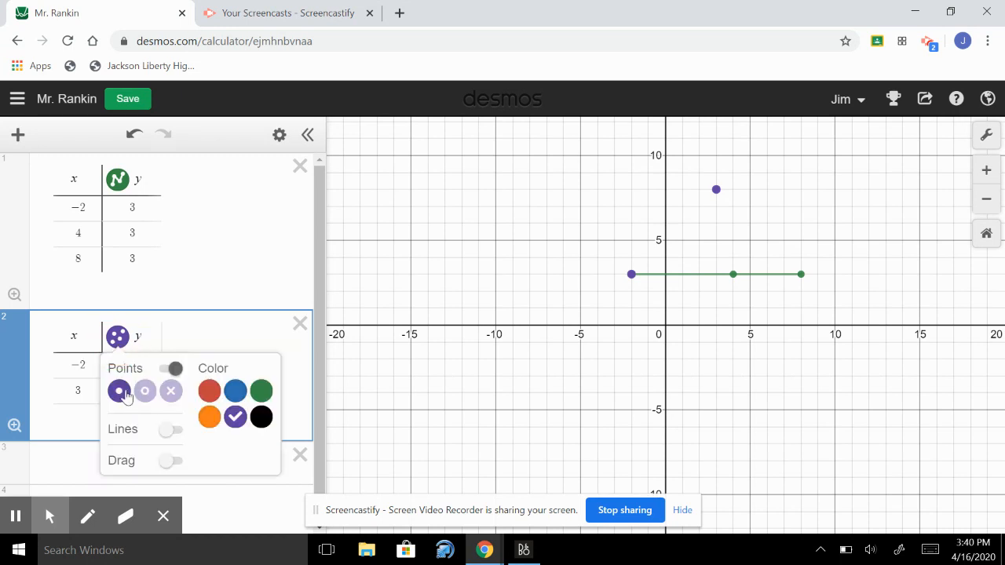
left_click(173, 430)
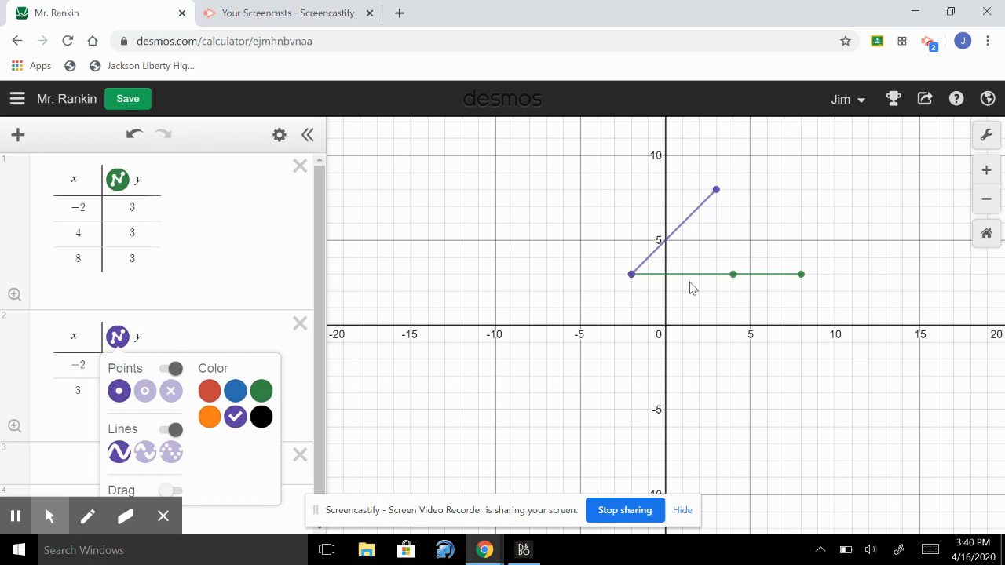
left_click(290, 363)
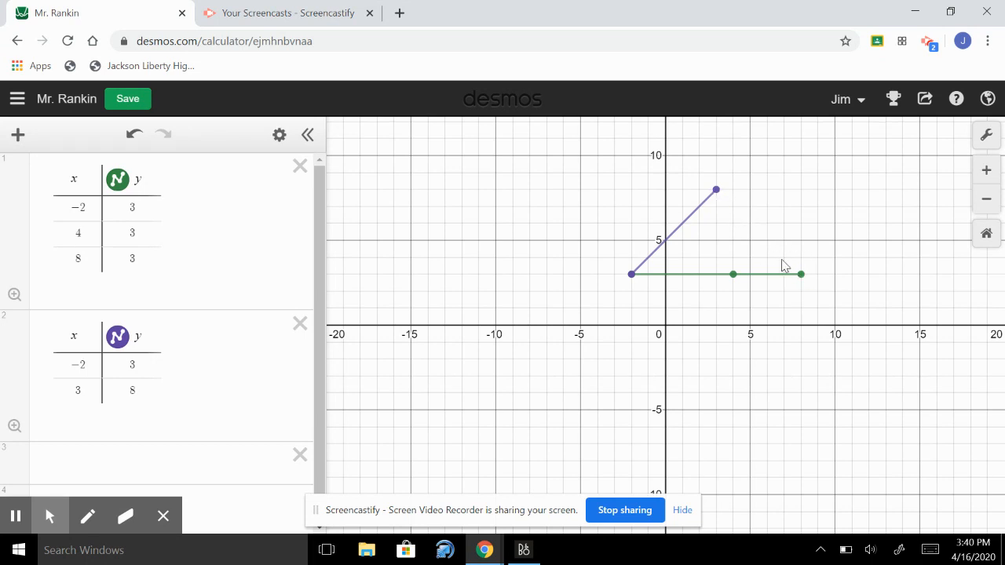
Plot the point (3,8) in a third expression and convert it into a table
left_click(146, 457)
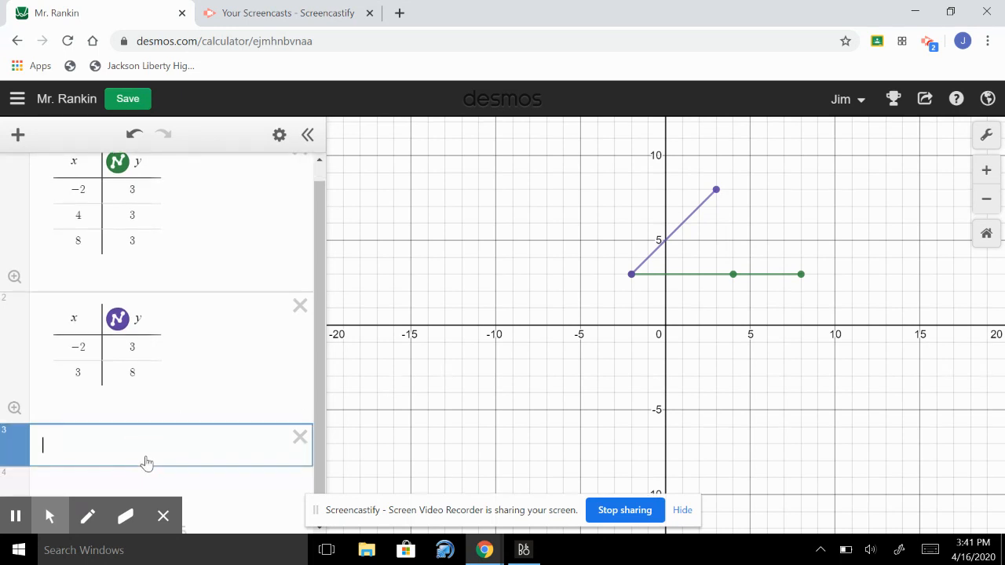
type("(3,8)")
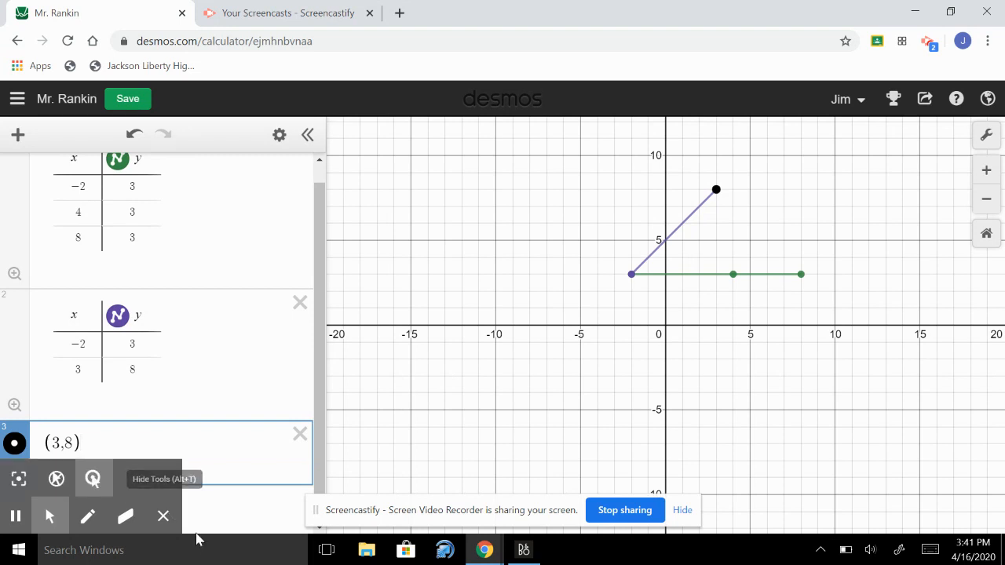
left_click(279, 136)
left_click(218, 442)
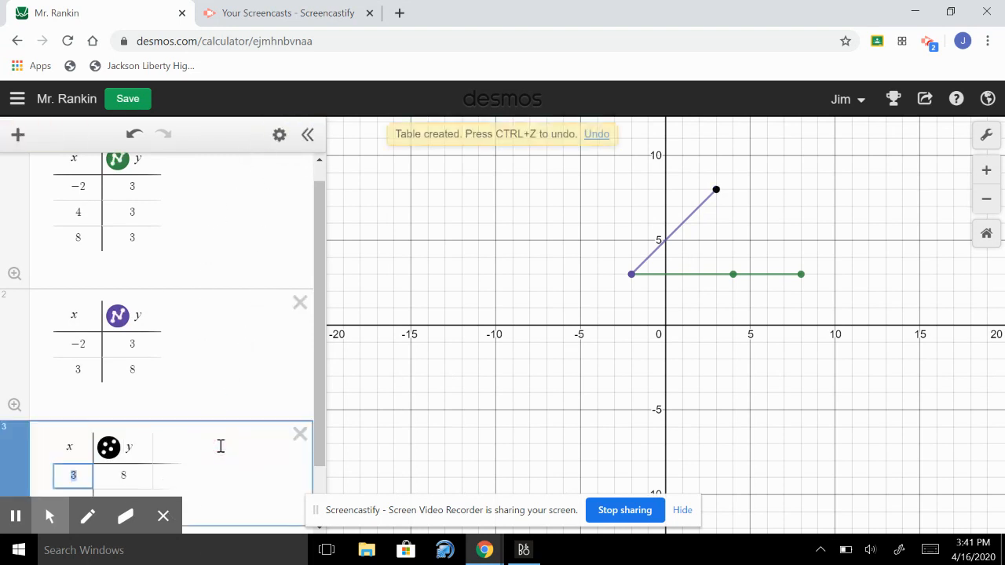
Add the point (8, 3) as a second row of the third table
key("Return")
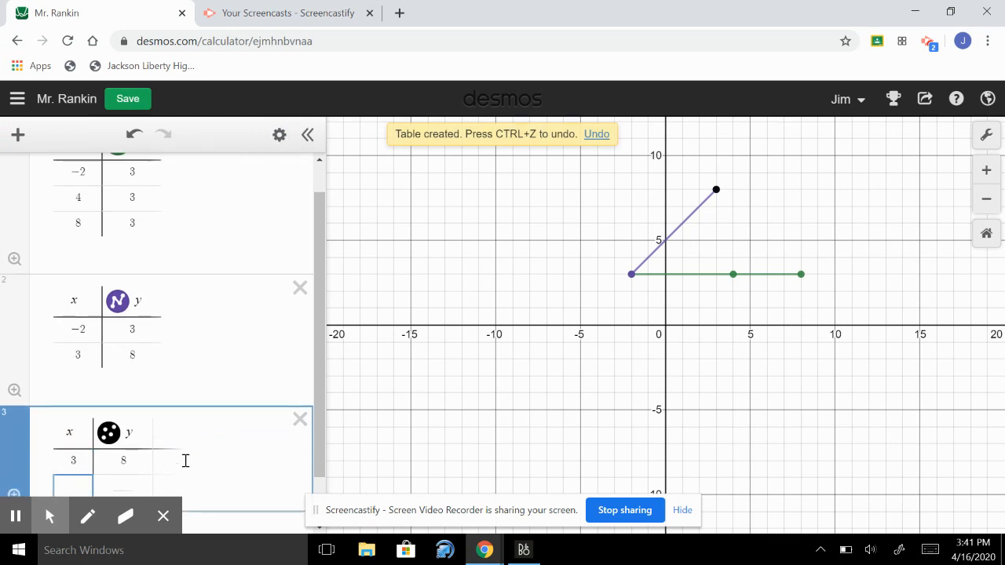
left_click_drag(321, 356, 309, 430)
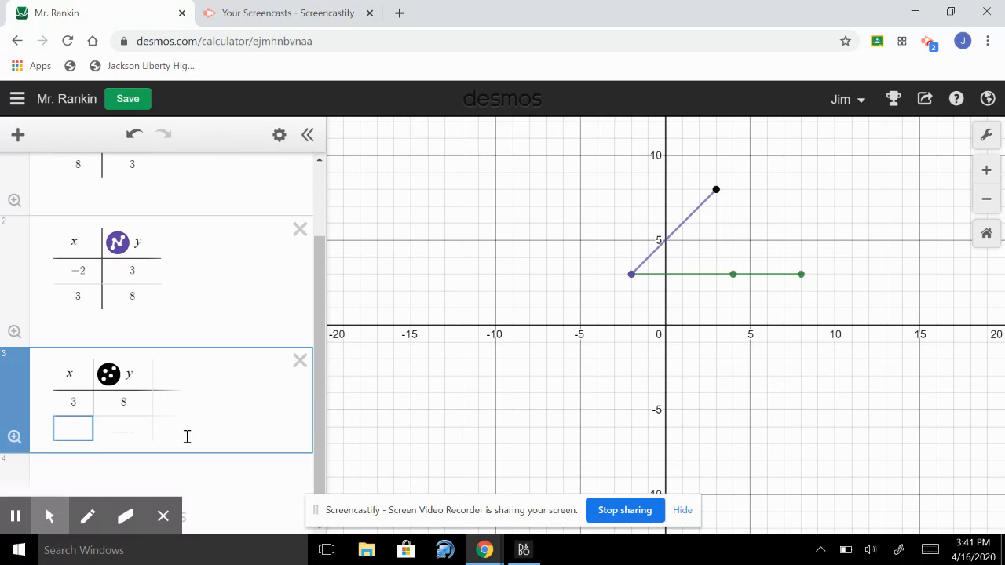
type("8")
key("Tab")
type("3")
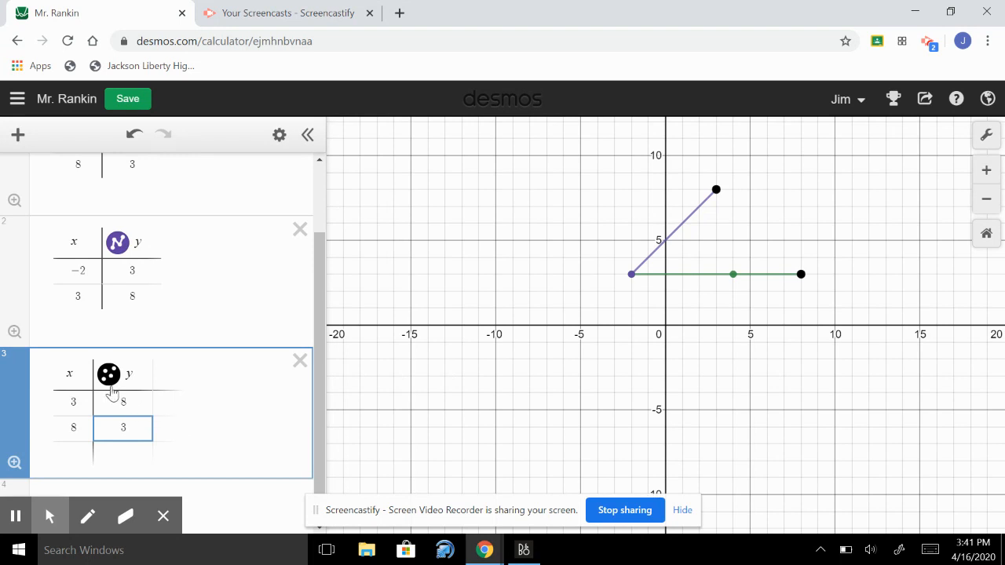
Connect the third table's points with a solid black line
left_click(109, 380)
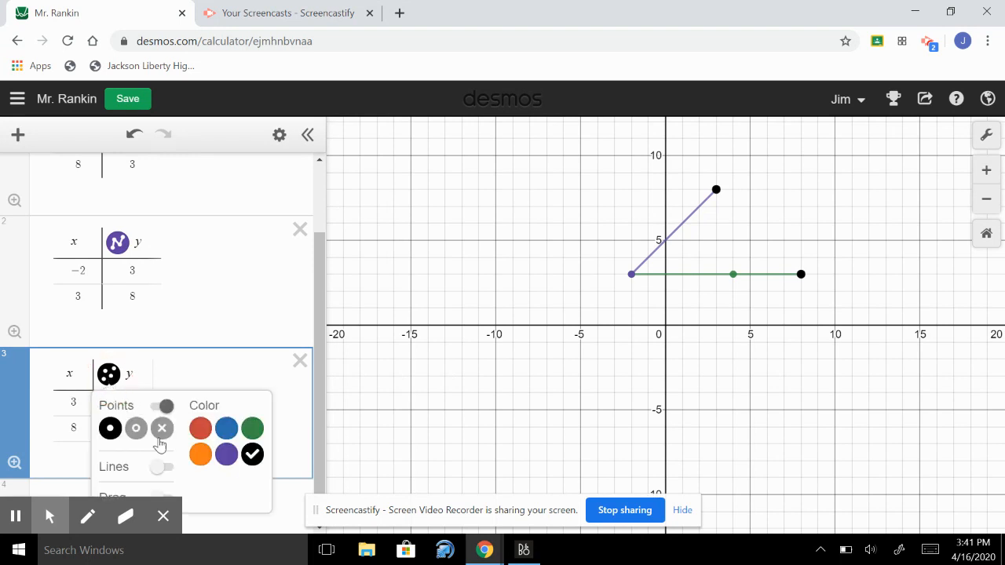
scroll(173, 473, "down", 1)
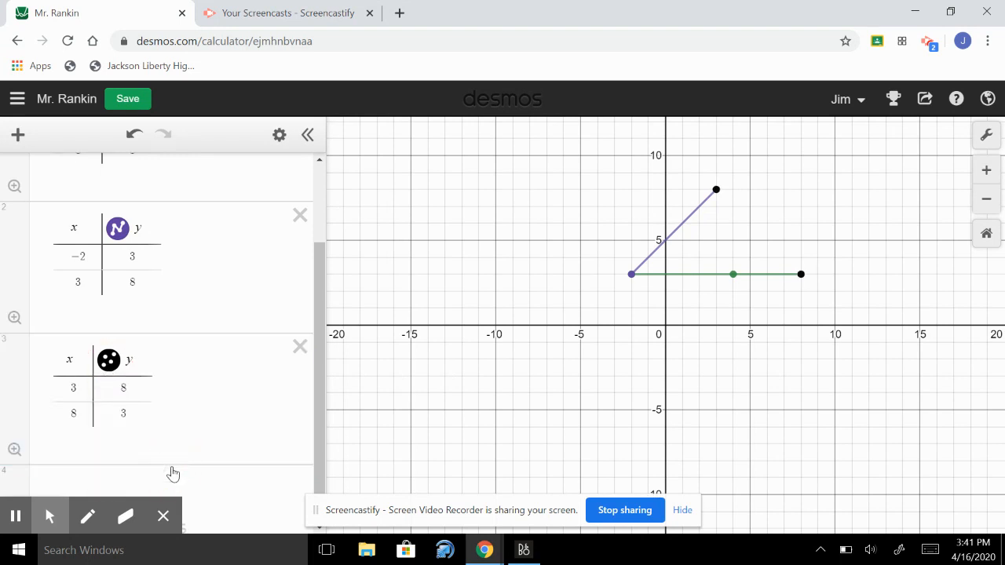
left_click(111, 363)
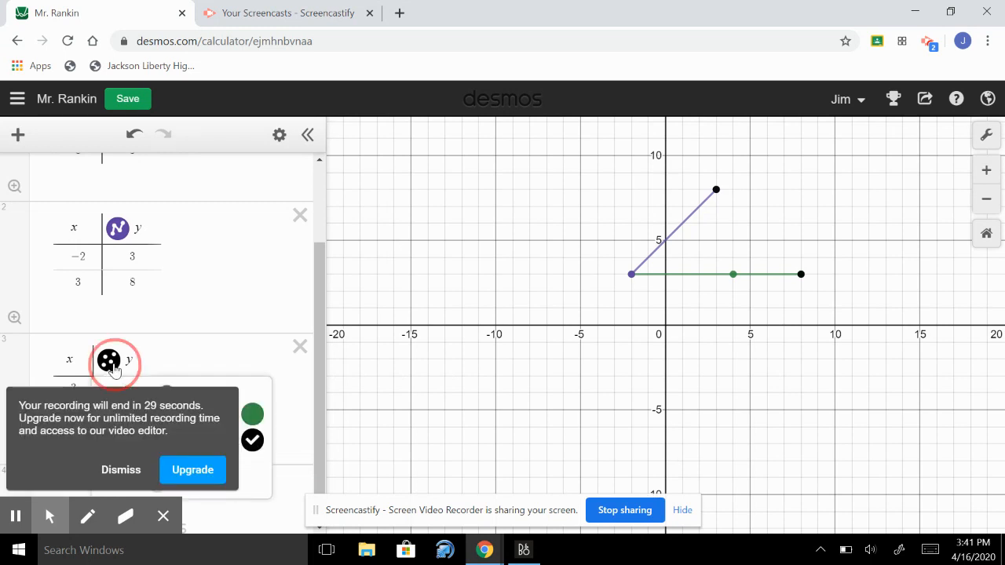
left_click(115, 468)
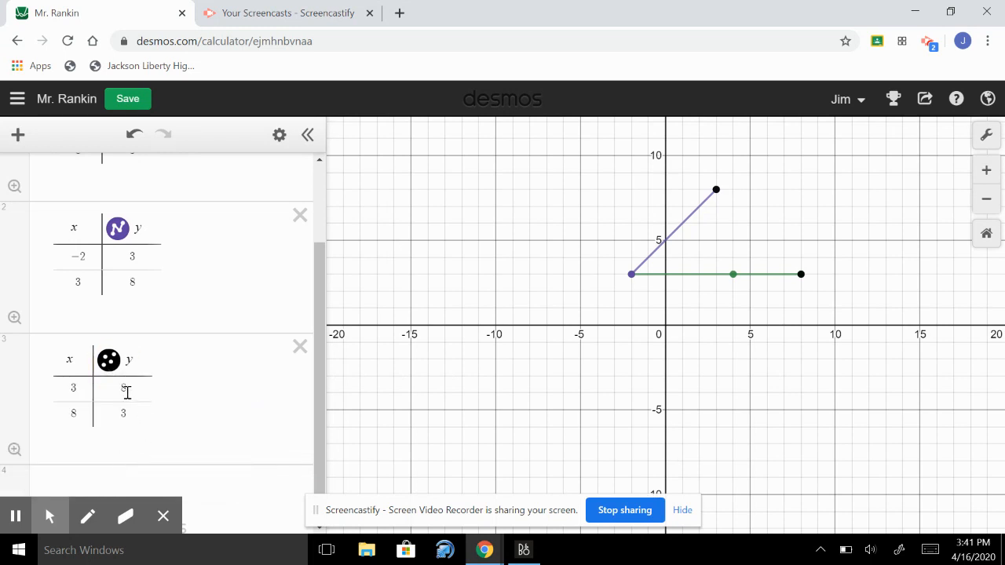
left_click(109, 363)
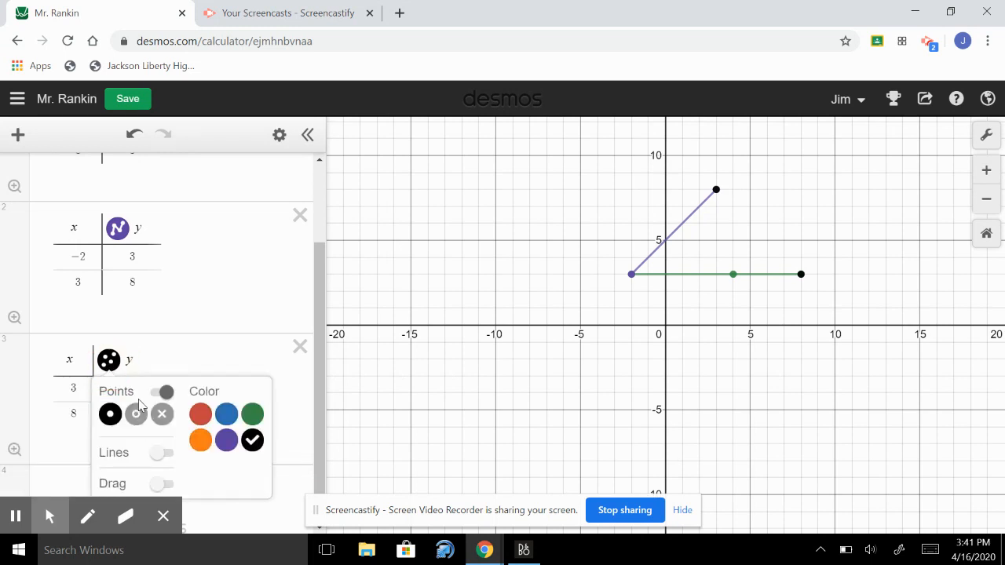
left_click(165, 454)
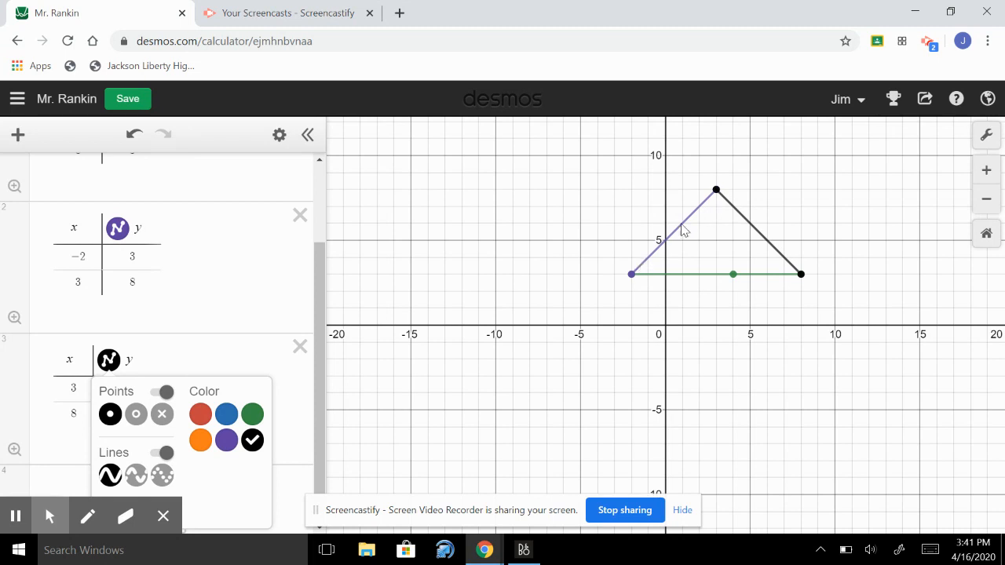
Generate a share link for the graph and copy it
left_click(926, 105)
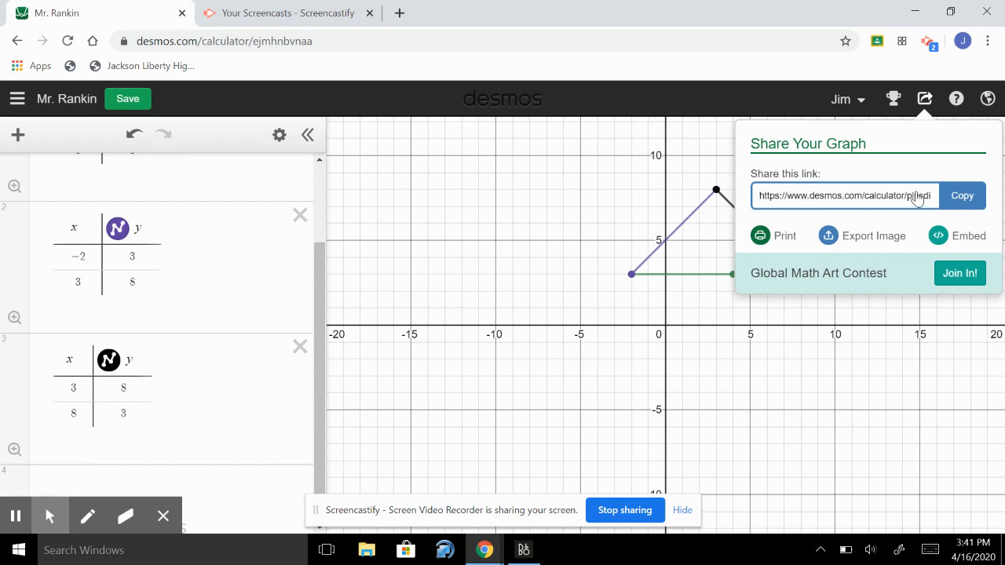
left_click(960, 199)
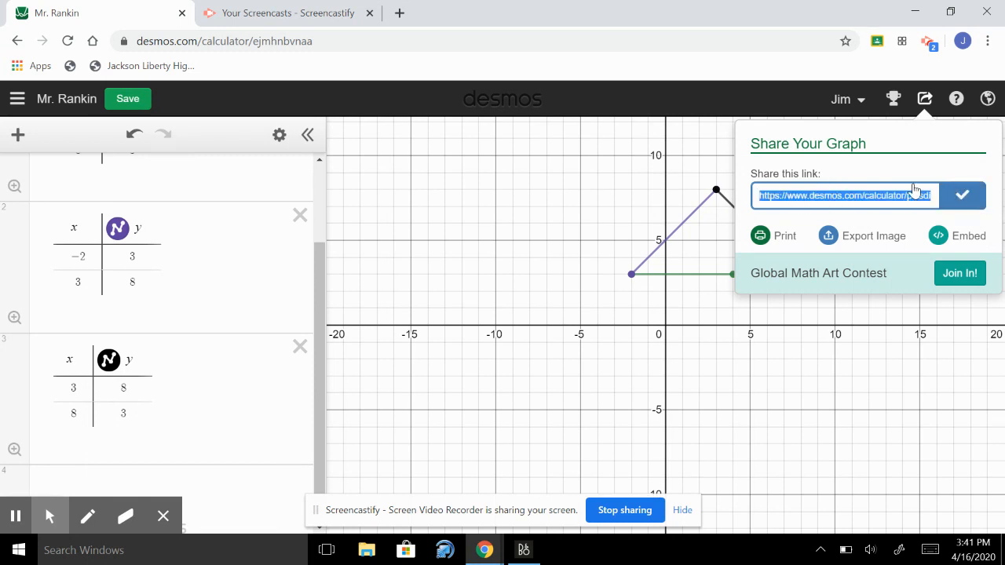